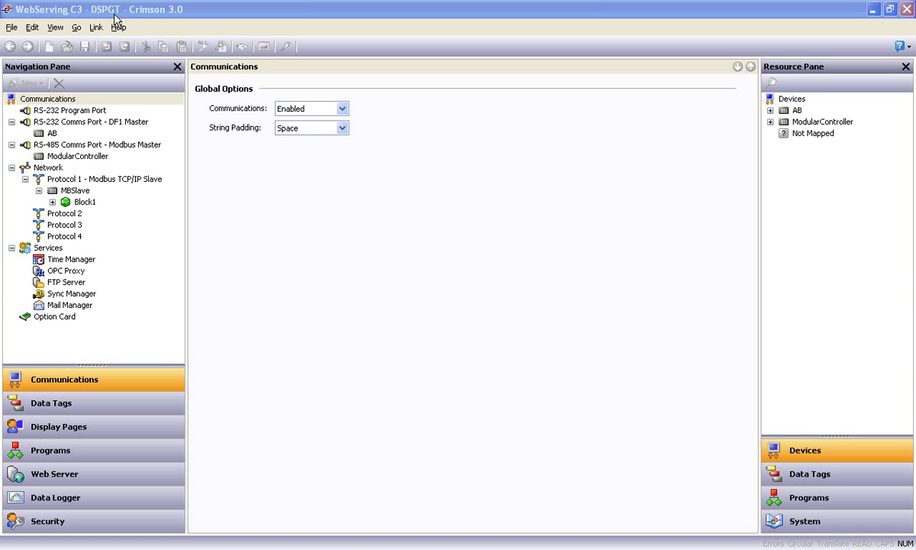
# - Start a Save Conversion and pick the G3 Series HMI G315 panel as the target
pyautogui.click(12, 30)
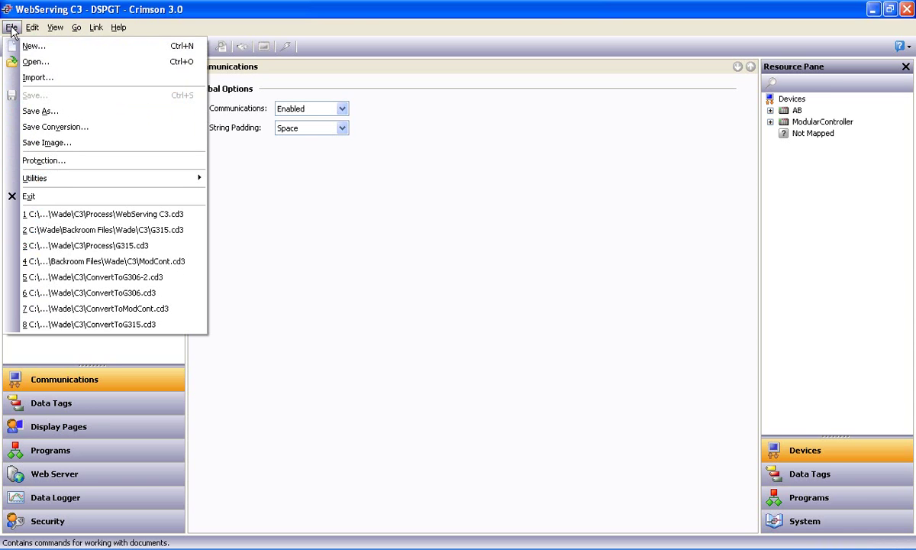
pyautogui.click(91, 128)
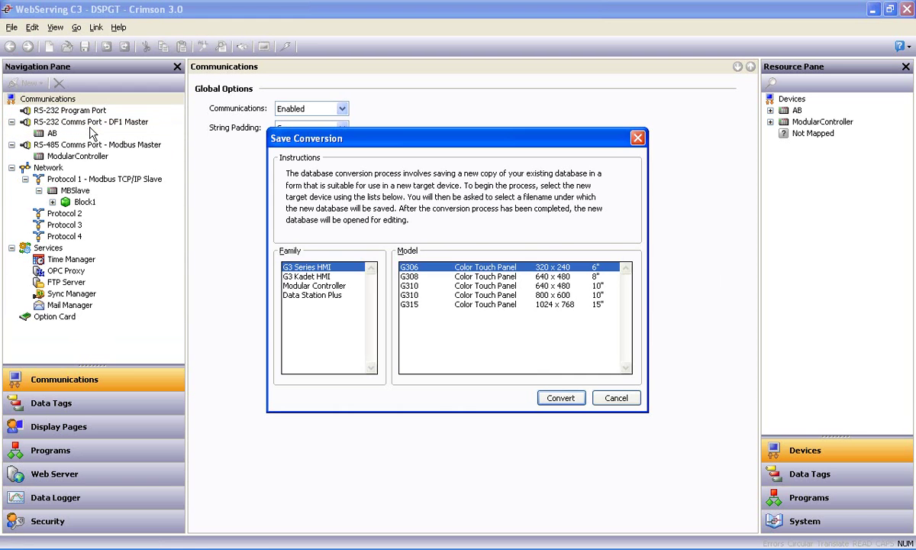
pyautogui.click(320, 276)
pyautogui.click(322, 286)
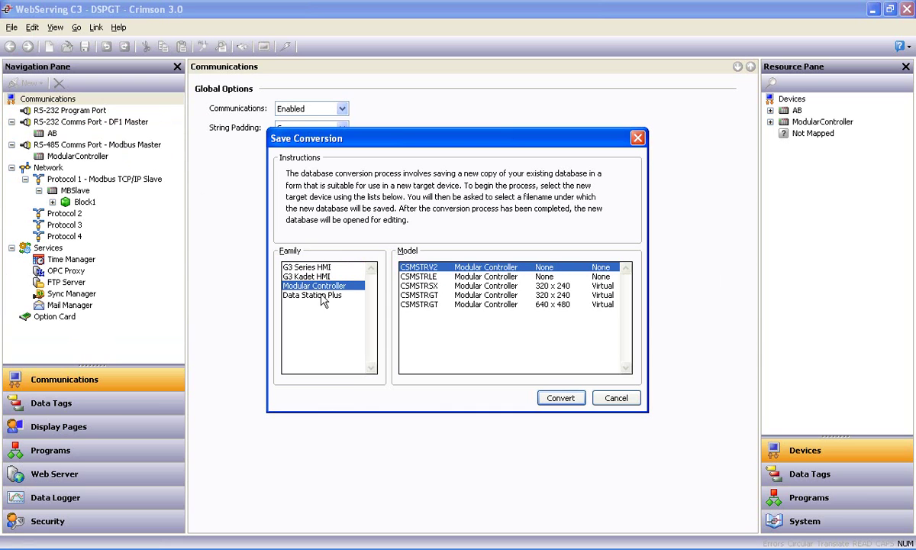
pyautogui.click(322, 298)
pyautogui.click(322, 285)
pyautogui.click(309, 276)
pyautogui.click(306, 267)
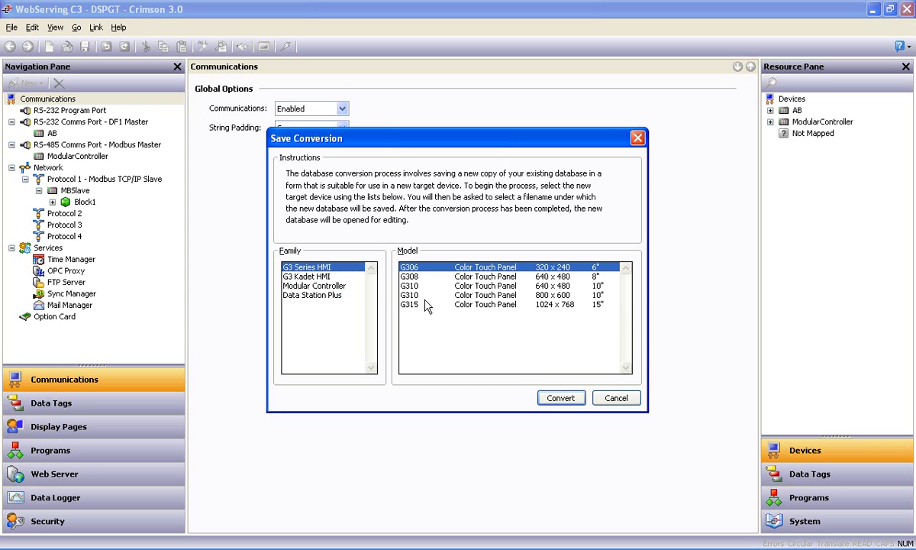
pyautogui.click(483, 306)
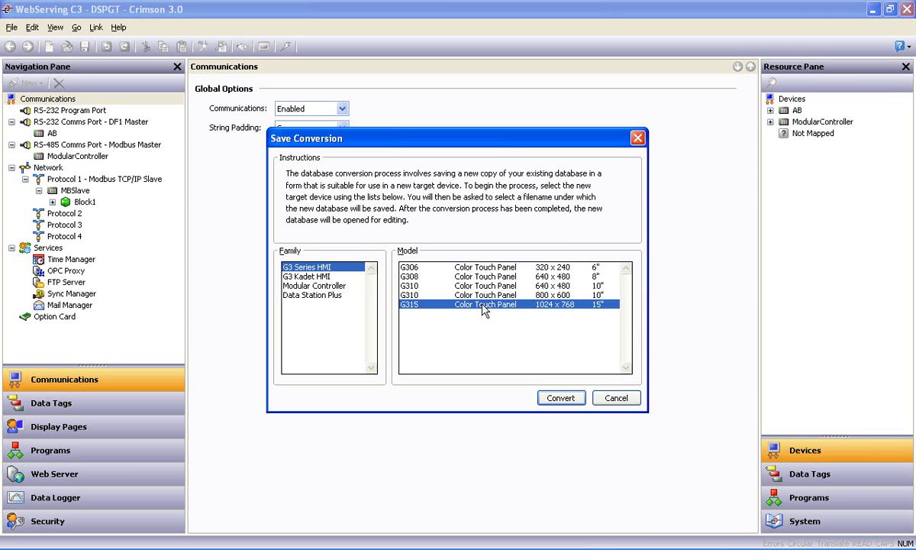
# - Convert the database and save the converted copy as G315
pyautogui.click(560, 398)
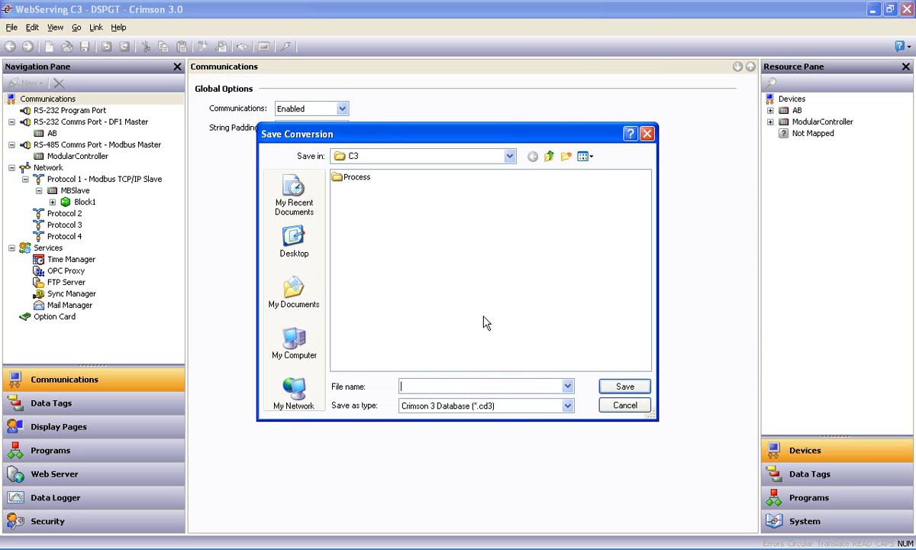
pyautogui.write('G315')
pyautogui.click(615, 385)
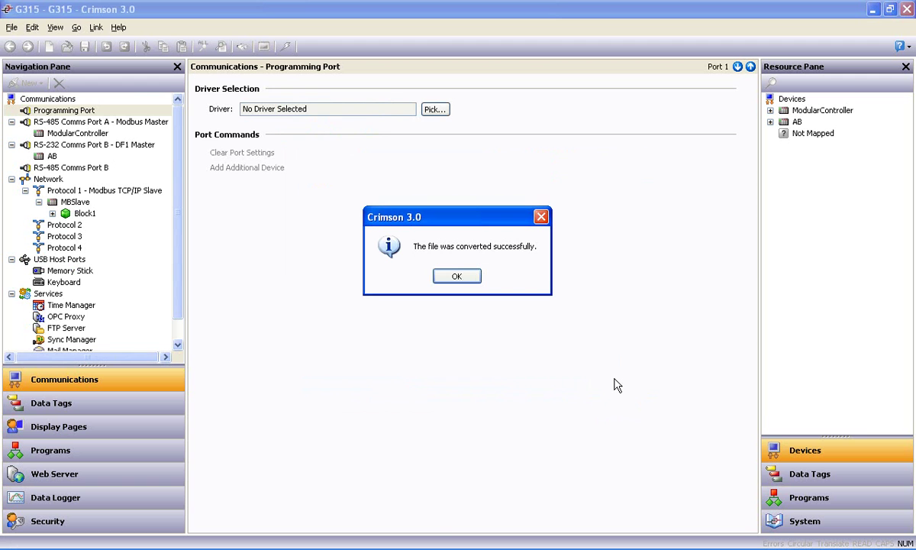
# - Dismiss the success message, browse Data Tags, Display Pages, Web Server and Data Logger, then Update
pyautogui.click(457, 276)
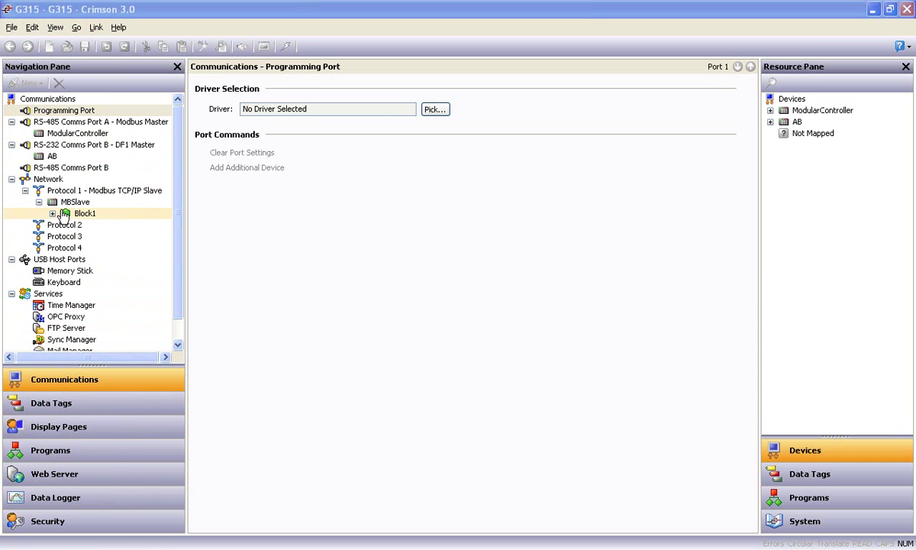
pyautogui.click(61, 403)
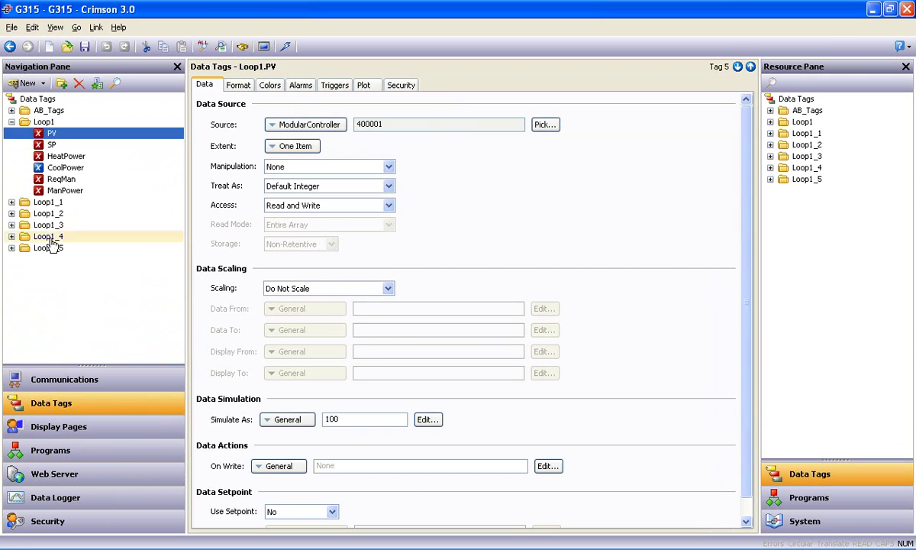
pyautogui.click(58, 428)
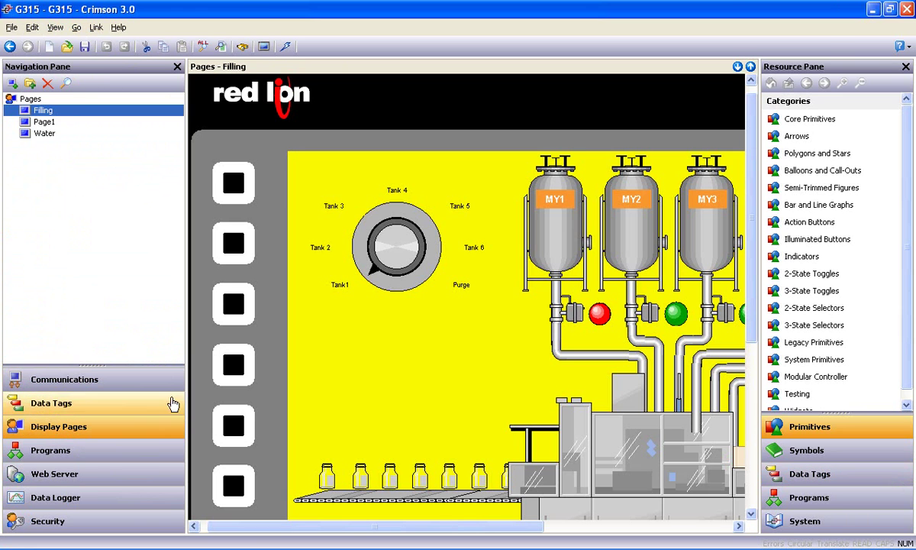
pyautogui.click(76, 475)
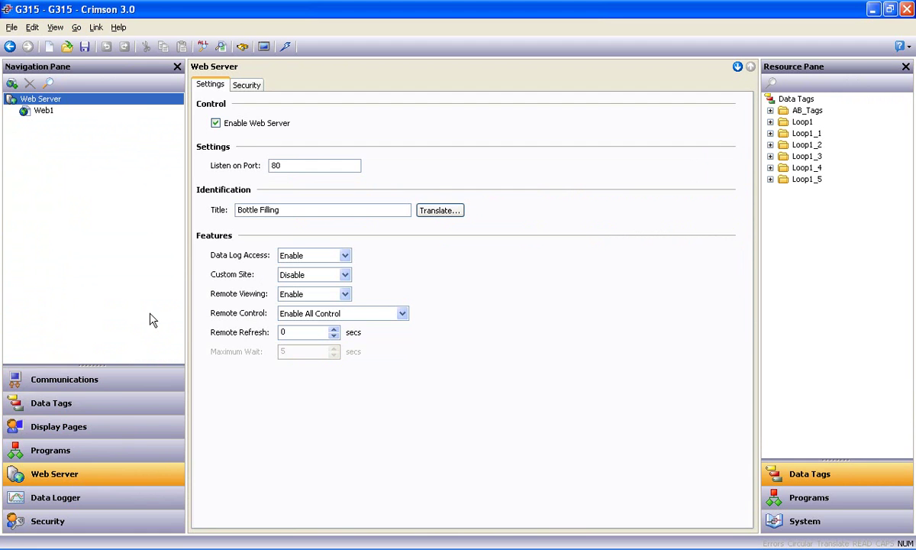
pyautogui.click(63, 498)
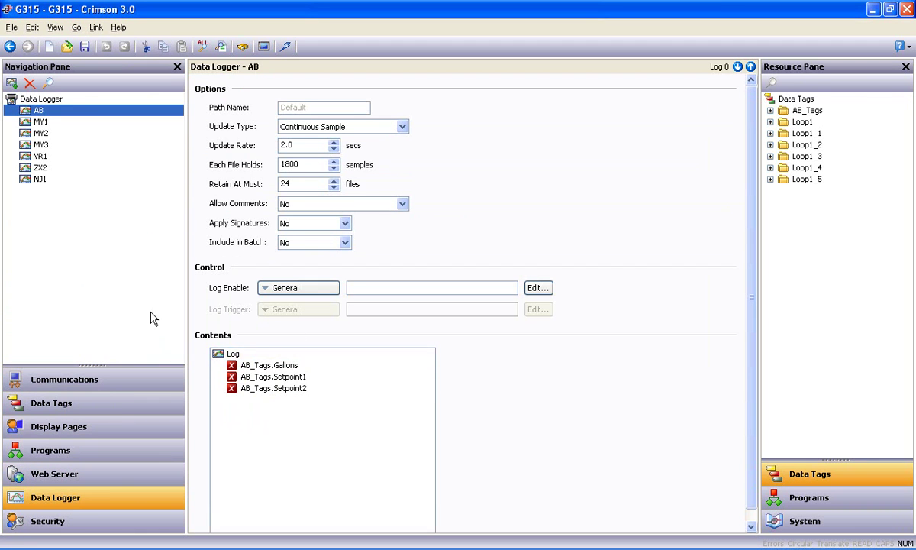
pyautogui.click(286, 48)
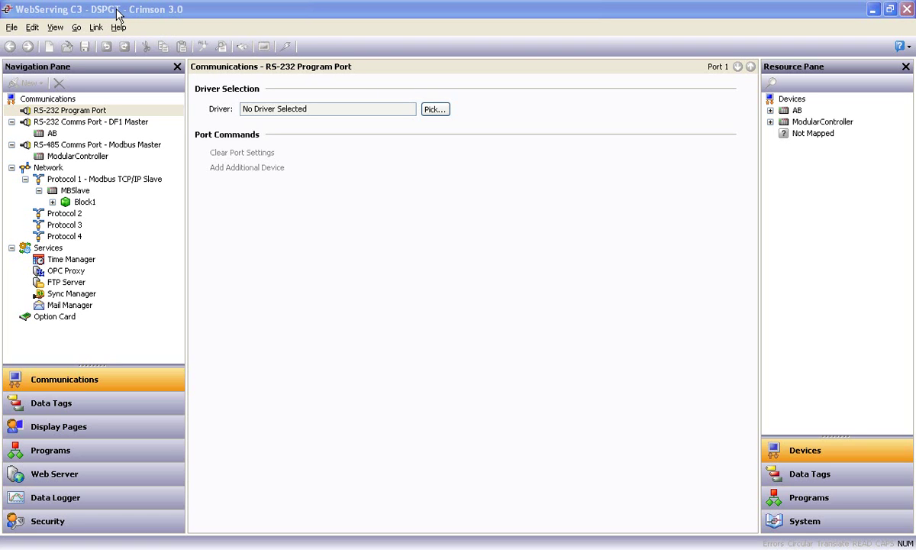
# - Convert the database to the Modular Controller CSMSTRSX and save the copy as MC
pyautogui.click(13, 29)
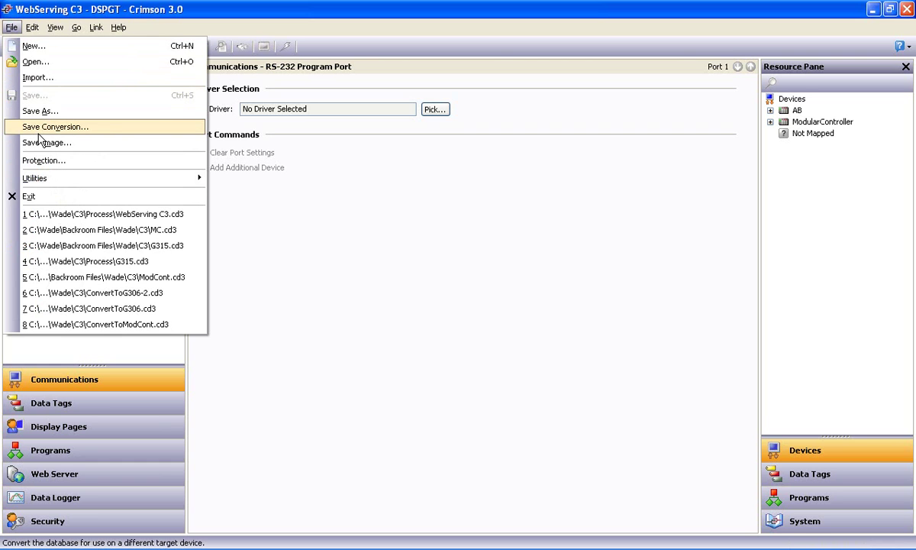
pyautogui.click(98, 131)
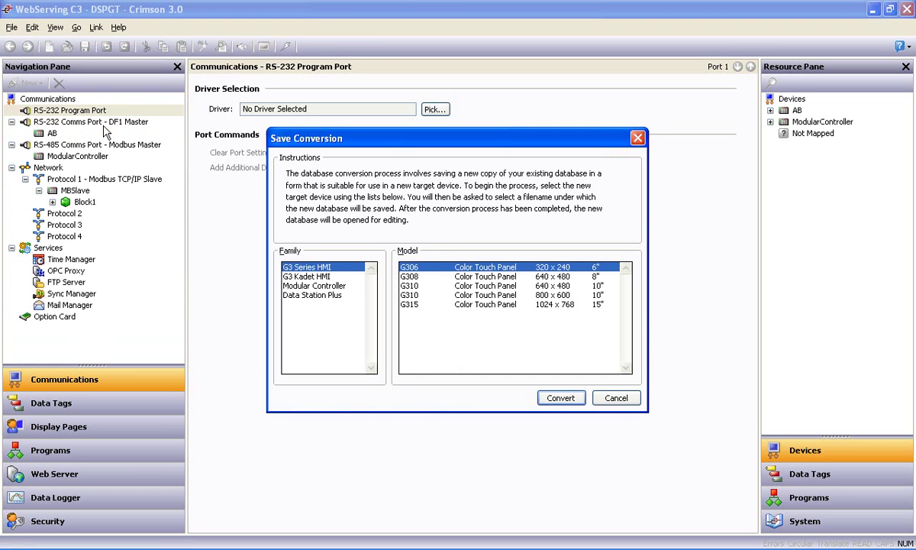
pyautogui.click(336, 287)
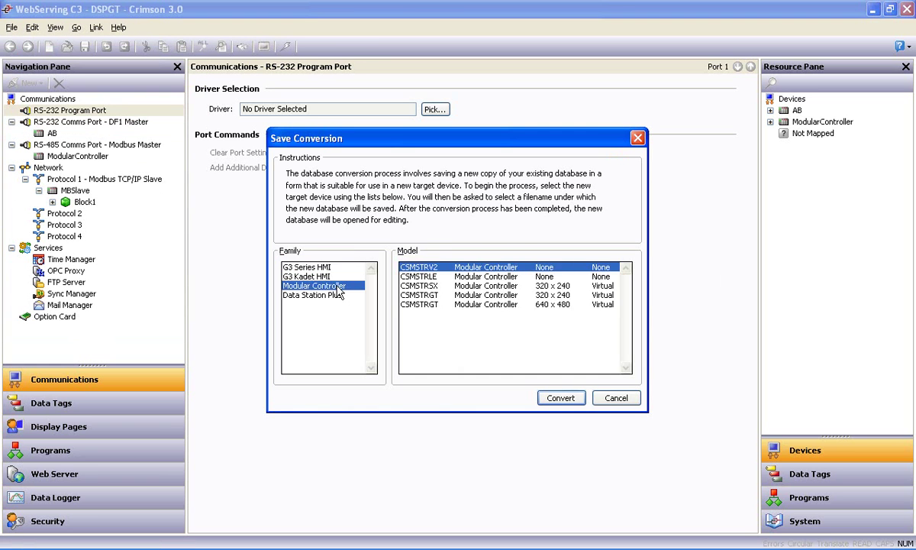
pyautogui.click(405, 285)
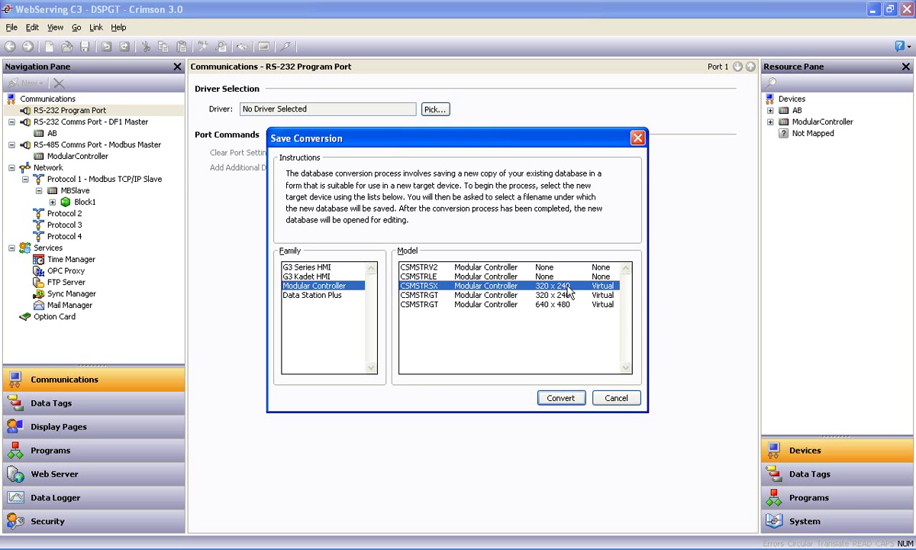
pyautogui.click(559, 401)
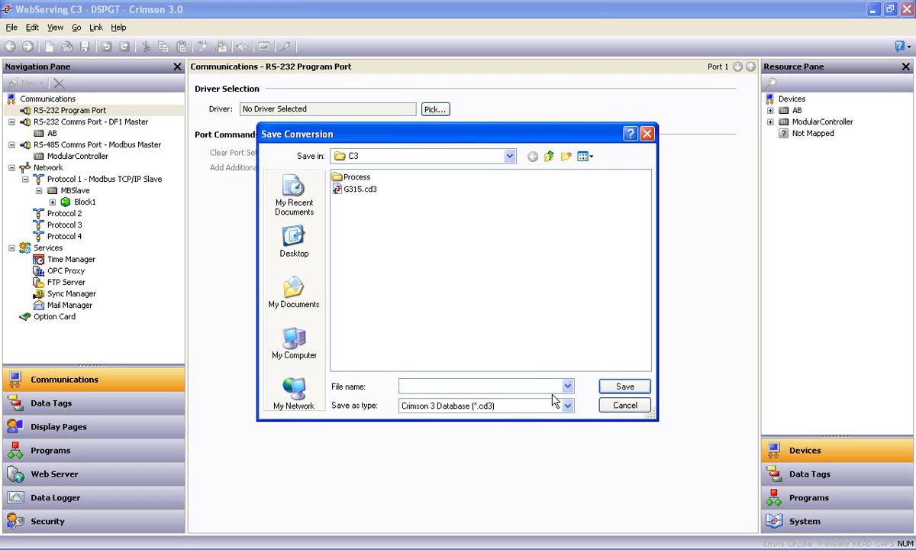
pyautogui.write('MC')
pyautogui.press('Return')
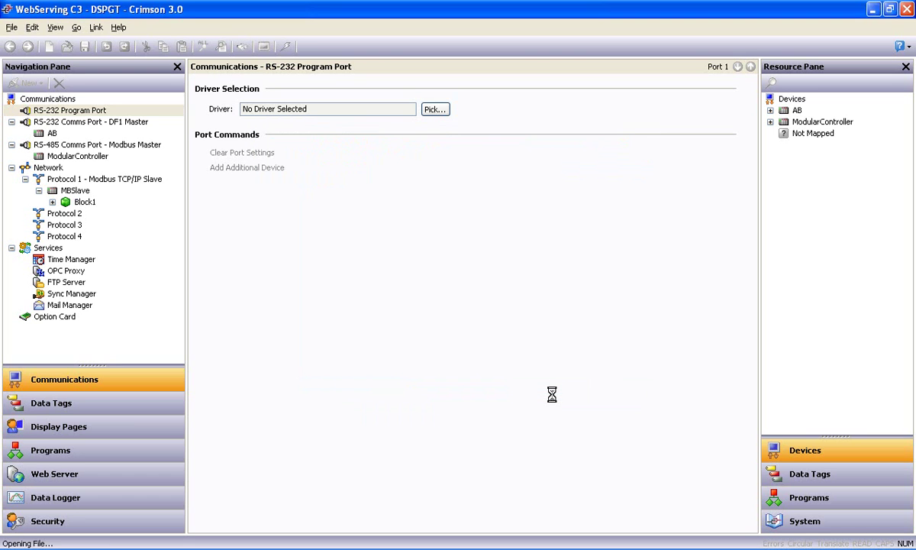
pyautogui.press('Return')
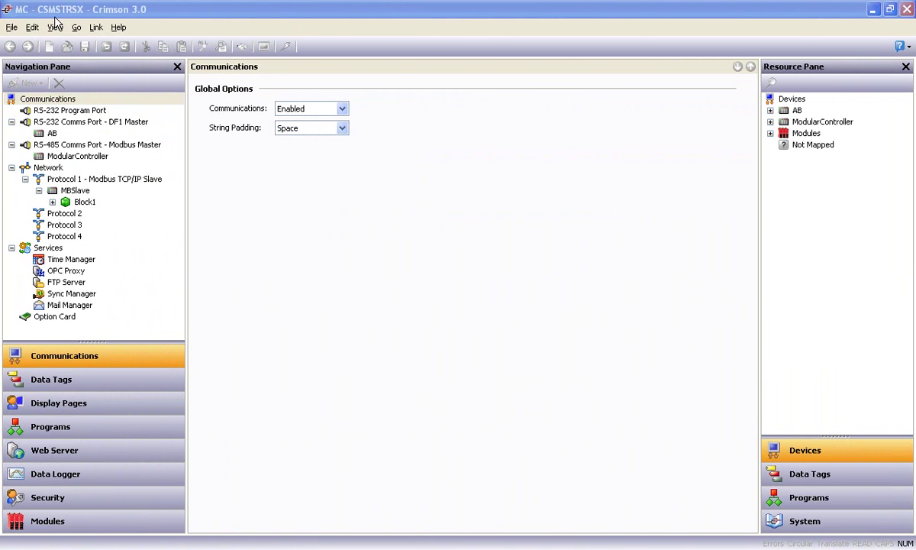
# - Add a new CSPID1 PID module under Modules
pyautogui.click(68, 520)
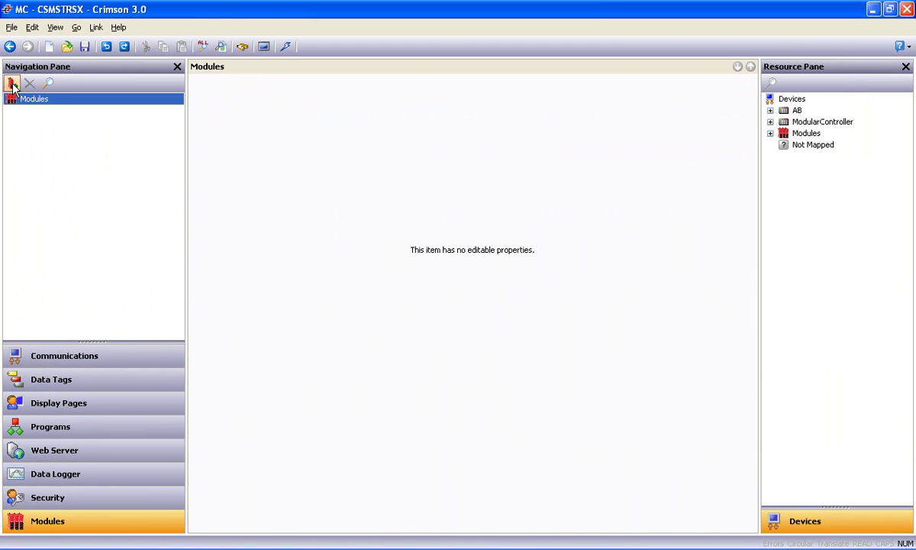
pyautogui.click(13, 86)
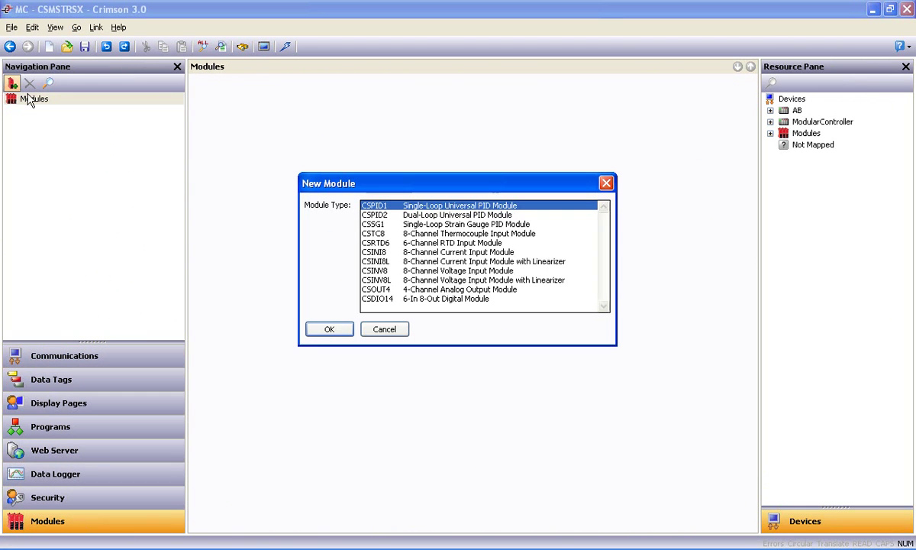
pyautogui.click(328, 329)
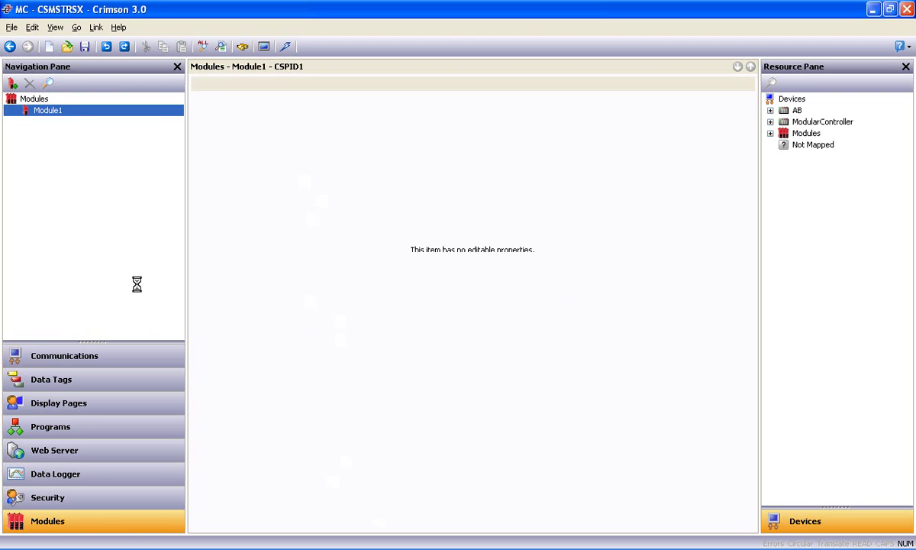
# - Browse the categories and open the Filling display page under Display Pages
pyautogui.click(66, 356)
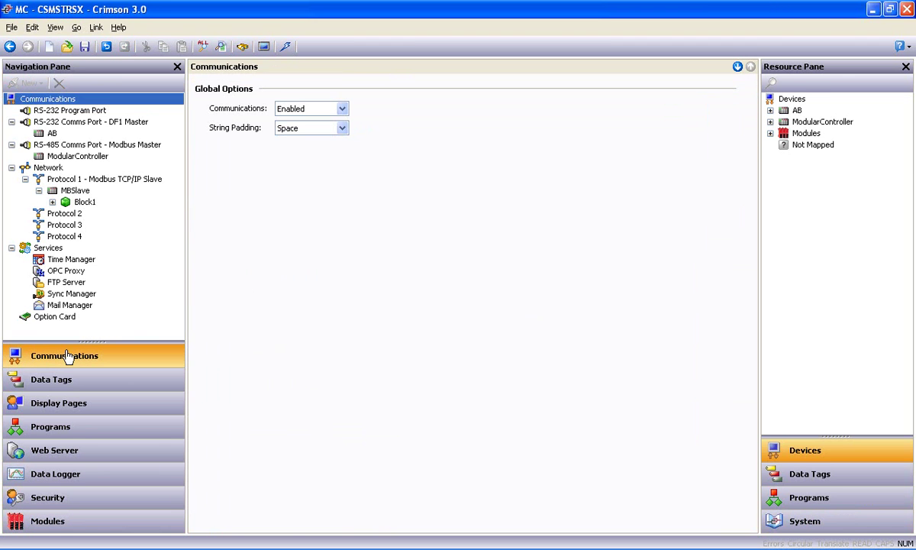
pyautogui.click(60, 385)
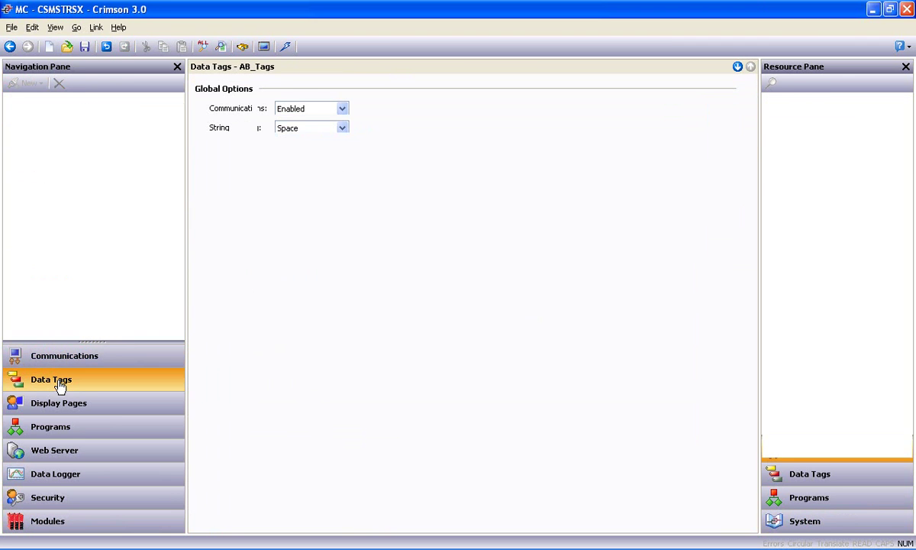
pyautogui.click(59, 452)
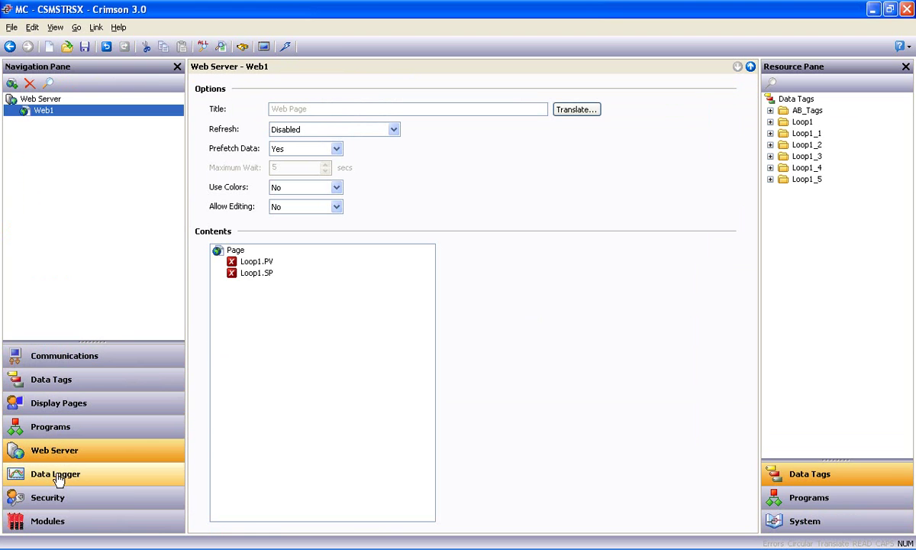
pyautogui.click(55, 478)
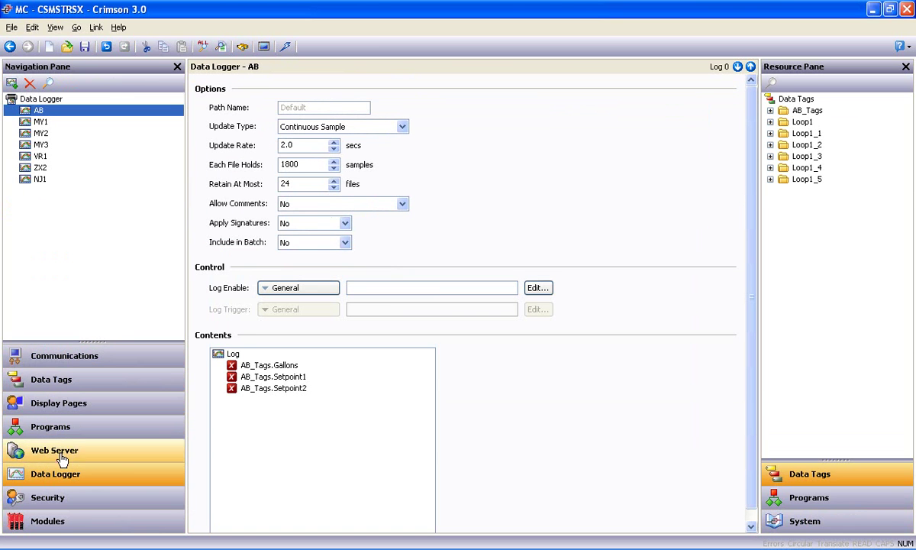
pyautogui.click(69, 404)
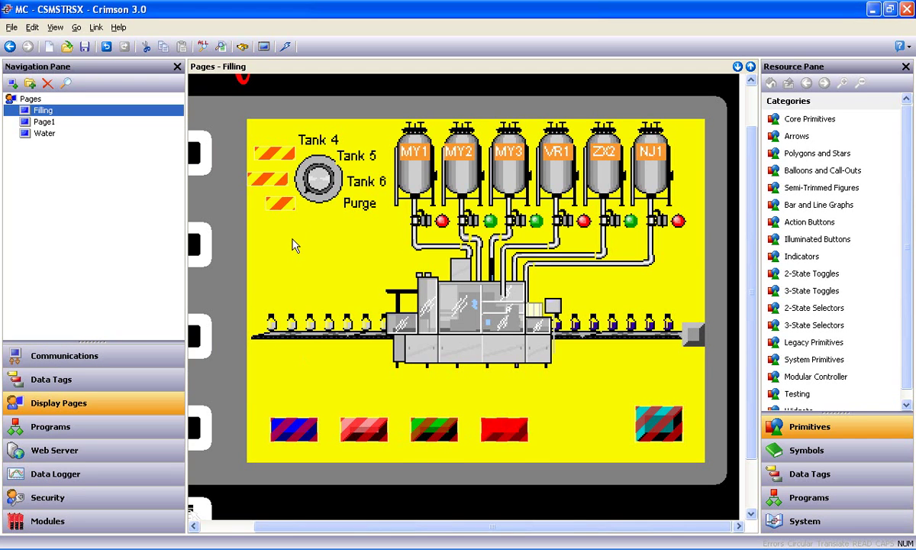
# - Select the three tank labels beside the dial and widen the lowest so it reads Tank1
pyautogui.click(272, 153)
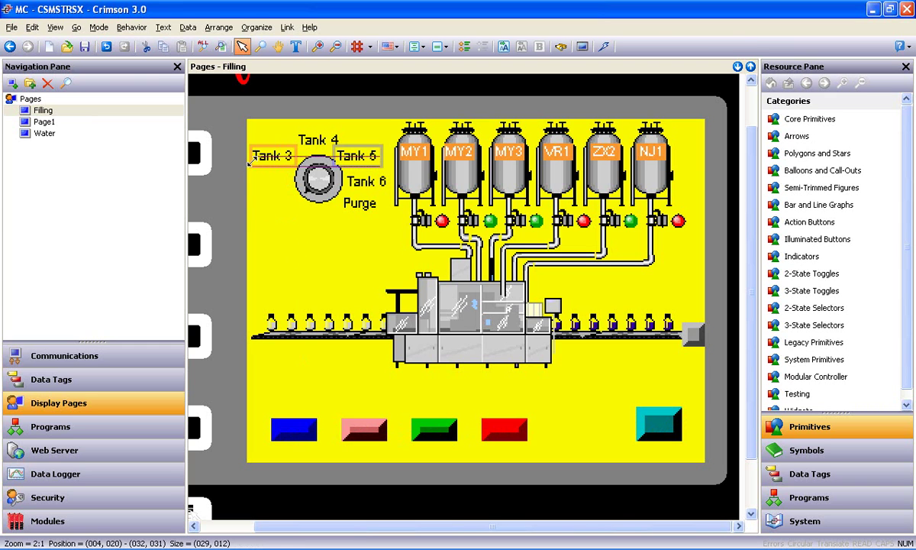
pyautogui.click(269, 180)
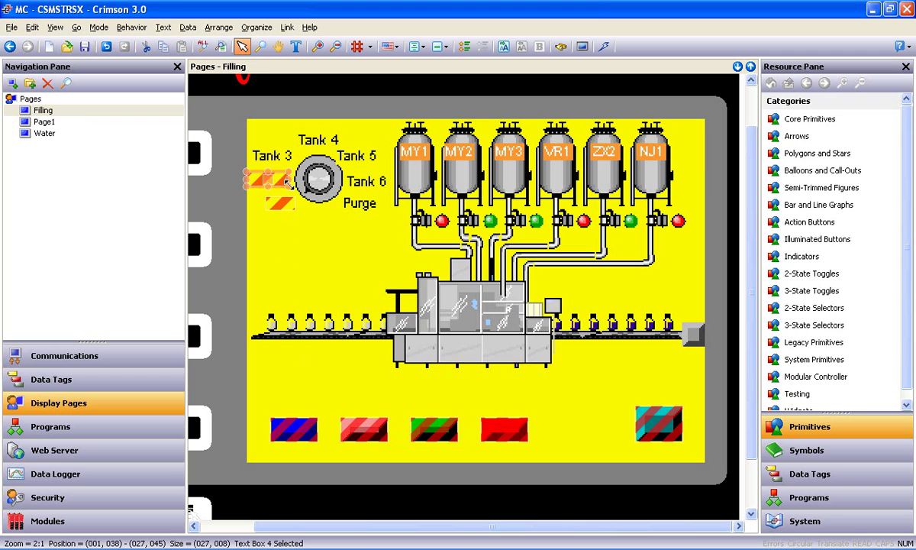
pyautogui.click(269, 204)
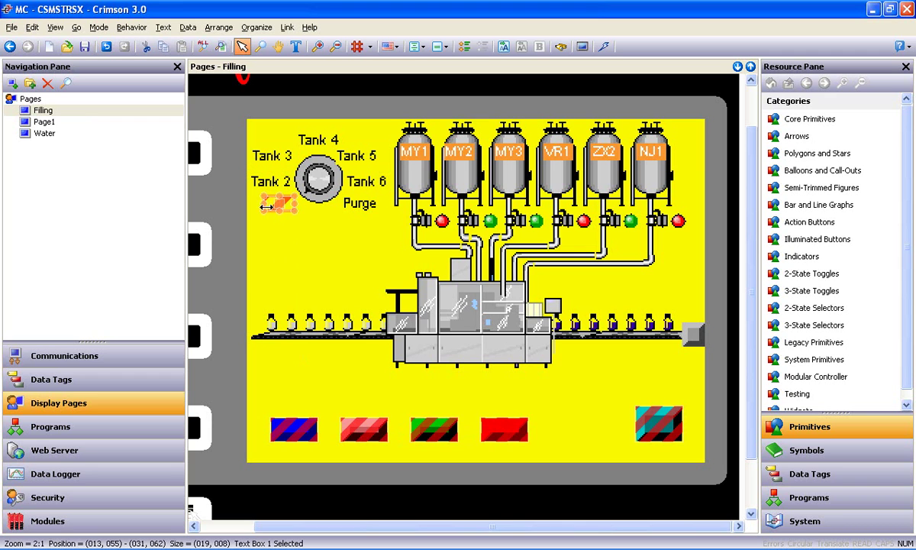
pyautogui.moveTo(263, 213); pyautogui.dragTo(252, 215)
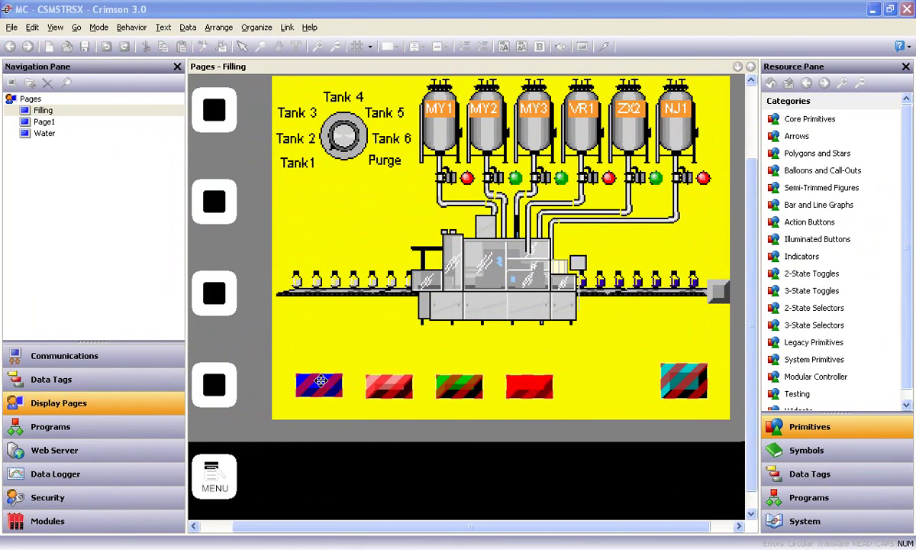
pyautogui.click(321, 380)
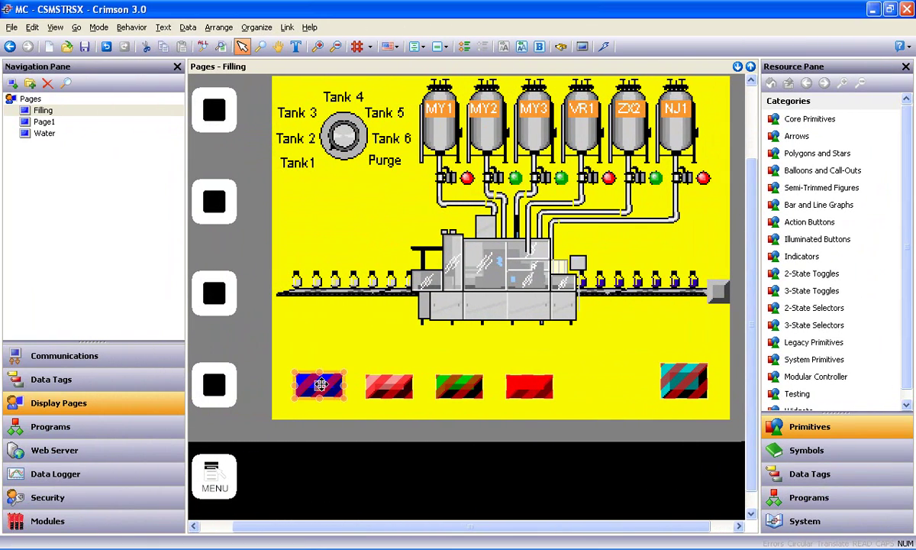
pyautogui.moveTo(341, 372); pyautogui.dragTo(379, 353)
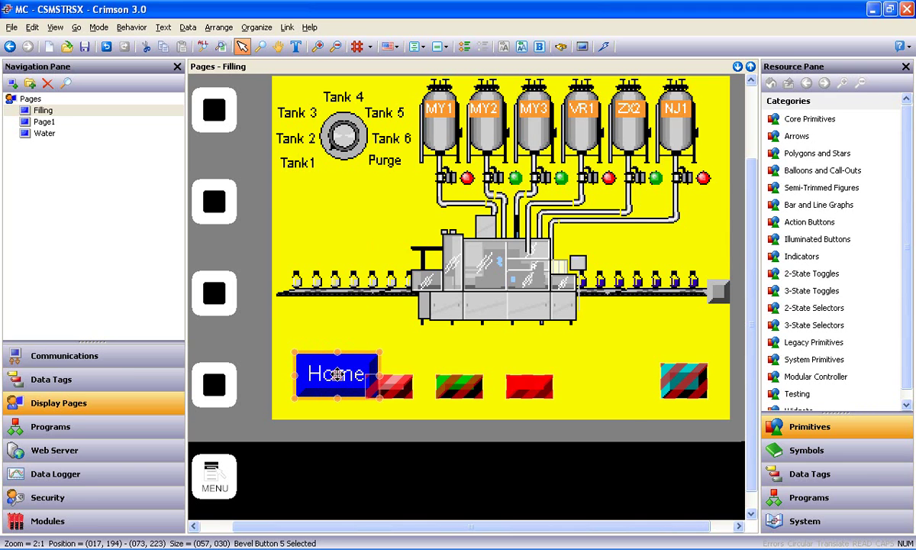
pyautogui.doubleClick(337, 374)
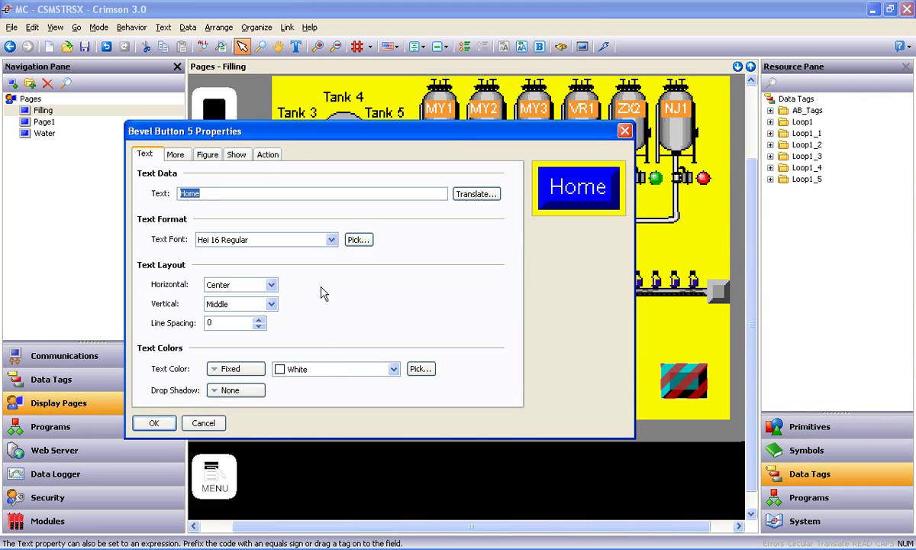
pyautogui.click(155, 423)
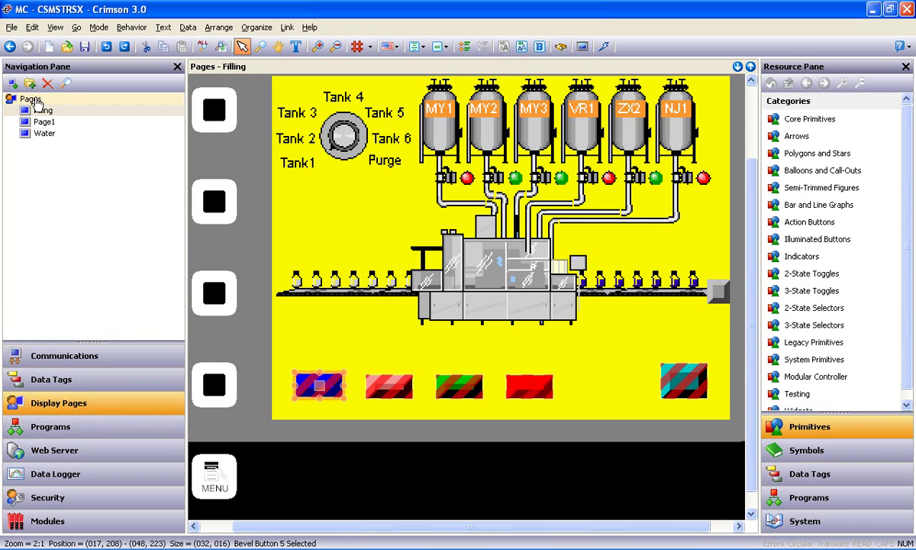
# - Show the global Pages settings on their Fonts tab
pyautogui.click(32, 100)
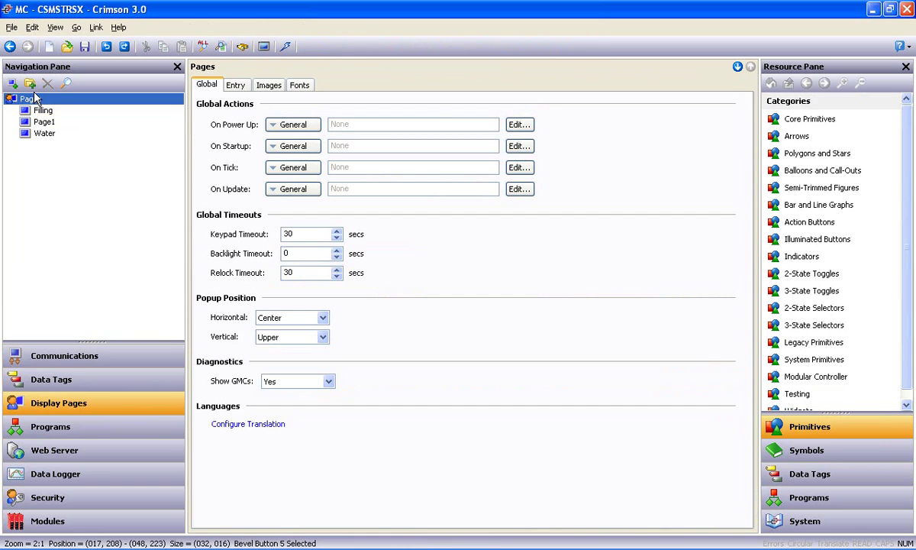
pyautogui.click(301, 86)
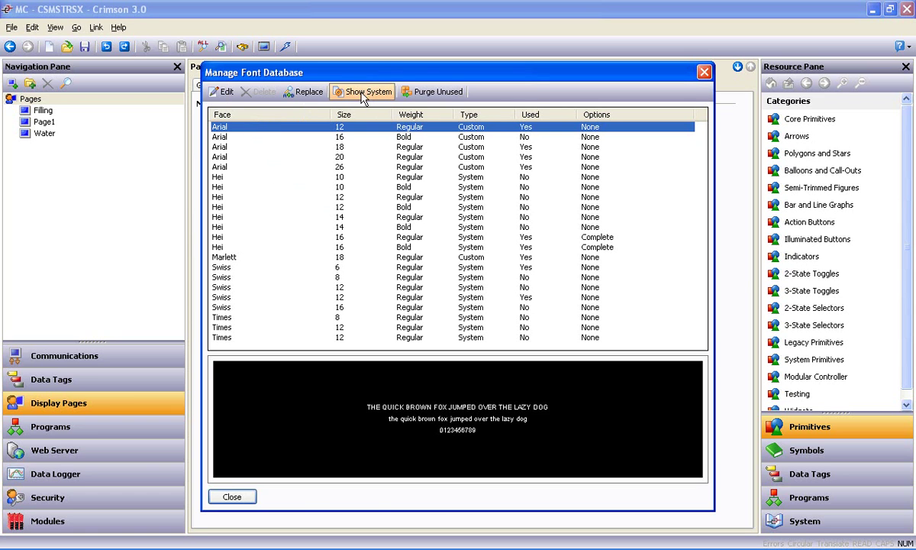
# - Replace Hei 16 Regular with Hei 12 Regular in the font database, then close the manager
pyautogui.click(399, 238)
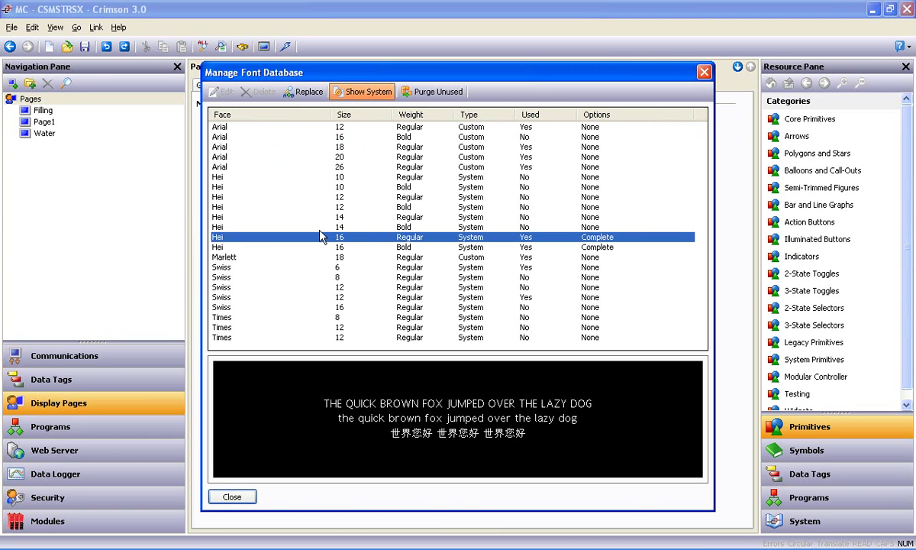
pyautogui.click(309, 92)
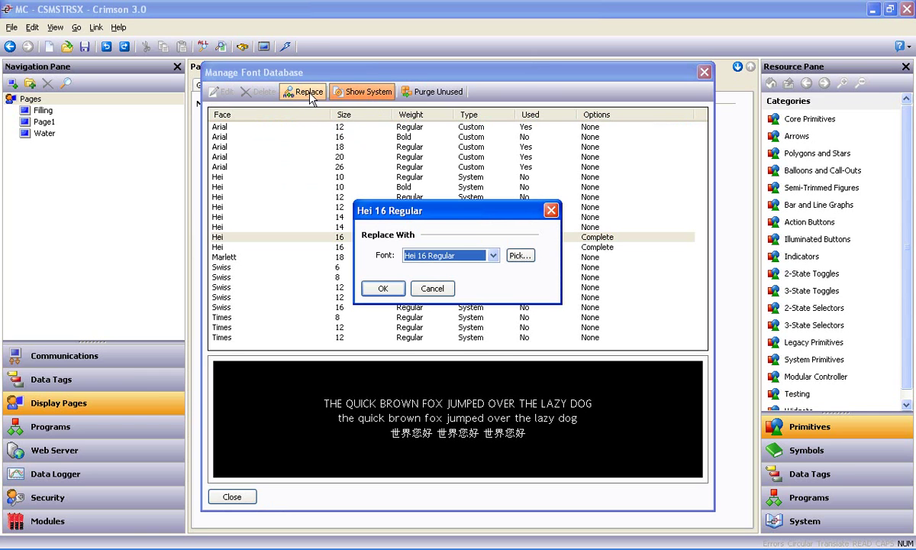
pyautogui.click(493, 255)
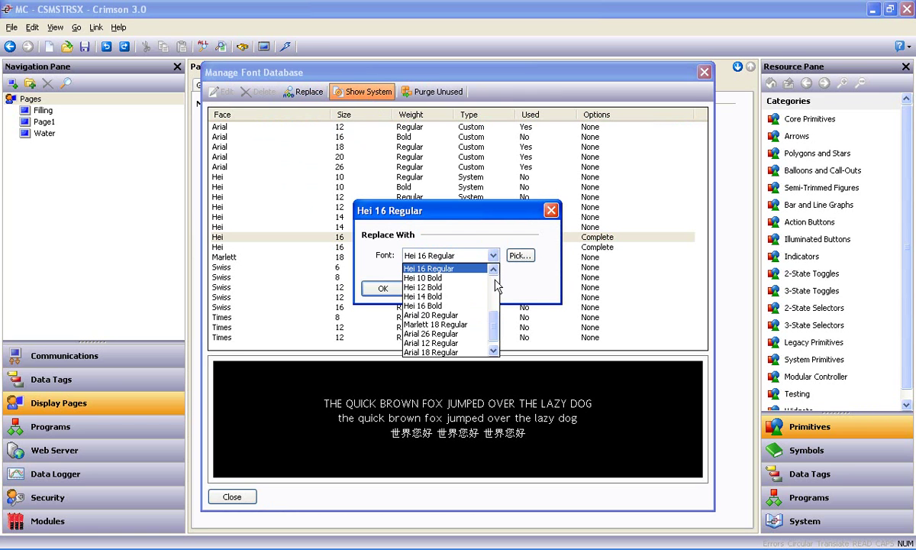
pyautogui.scroll(3, 494, 286)
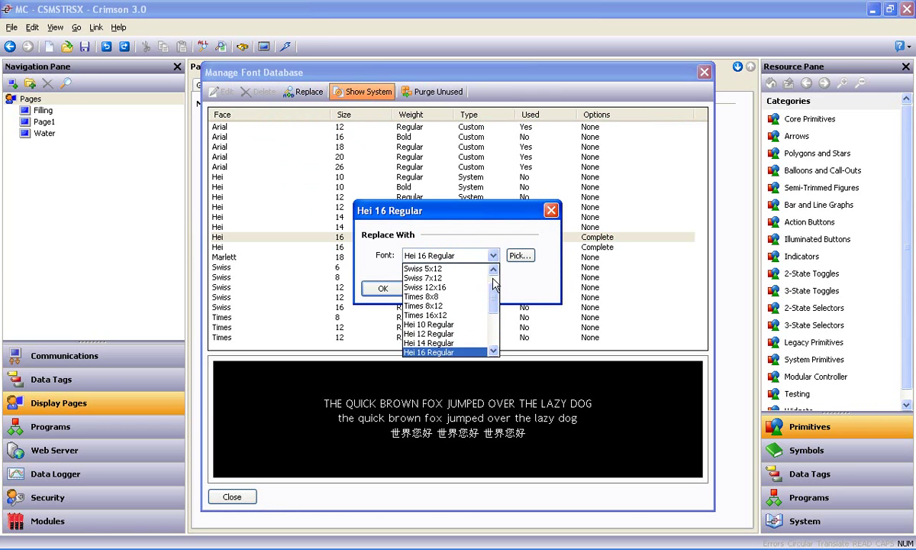
pyautogui.click(451, 334)
pyautogui.click(382, 288)
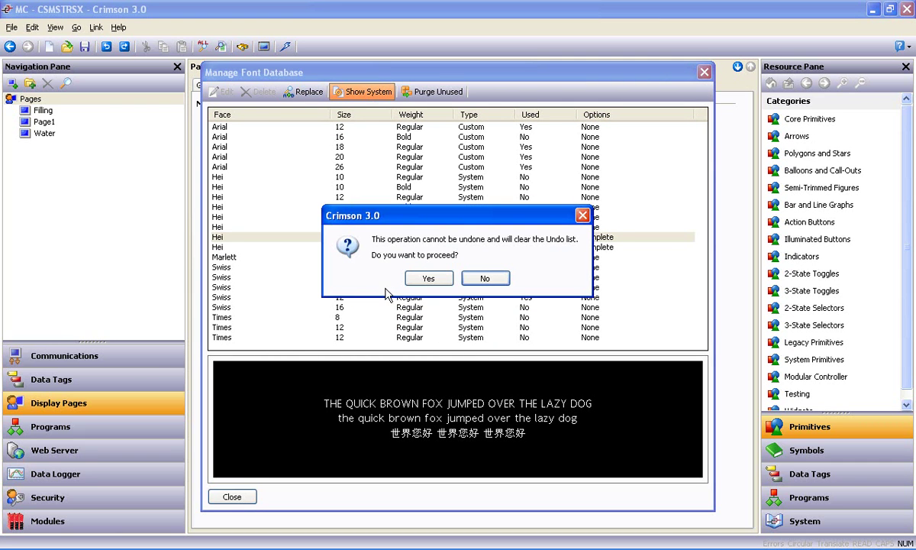
pyautogui.click(428, 279)
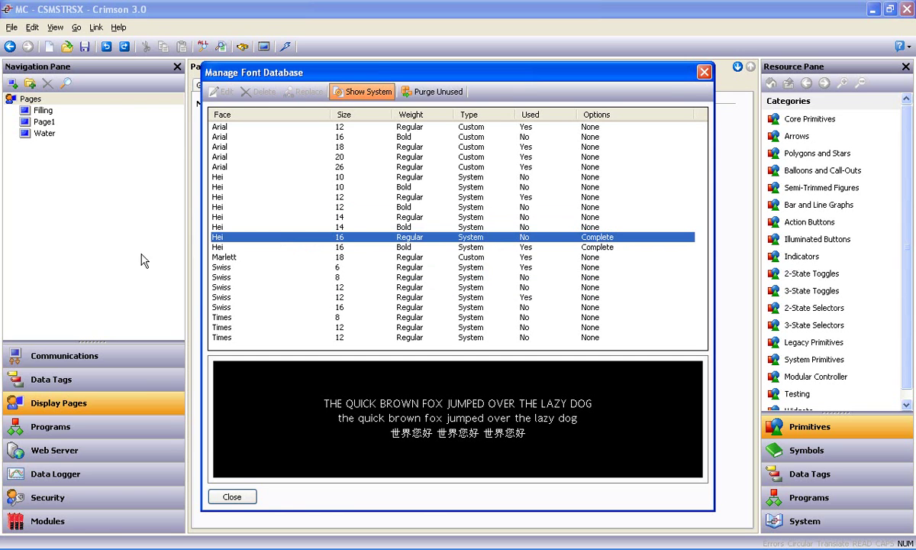
pyautogui.click(230, 497)
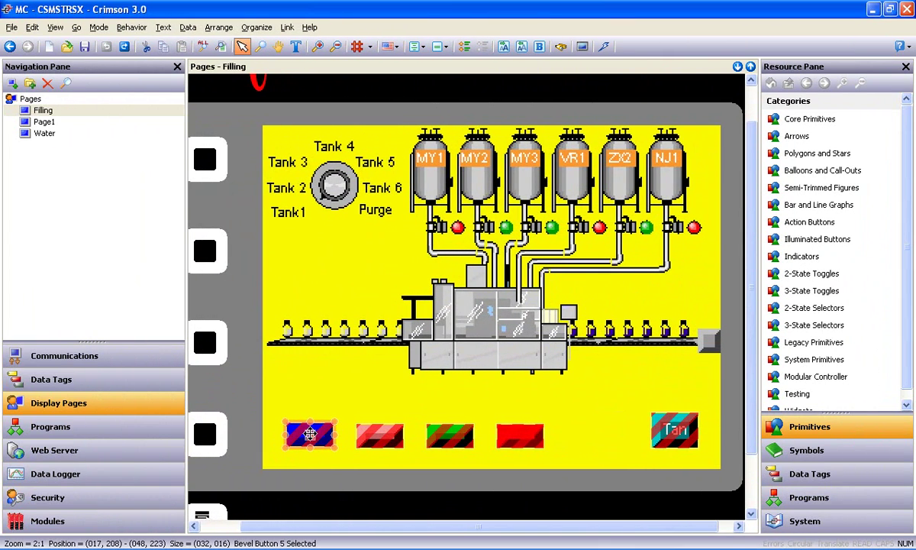
# - Widen Home to fit its label, then apply Size Same As Home to Alarms, Start and Stop
pyautogui.moveTo(334, 421); pyautogui.dragTo(352, 407)
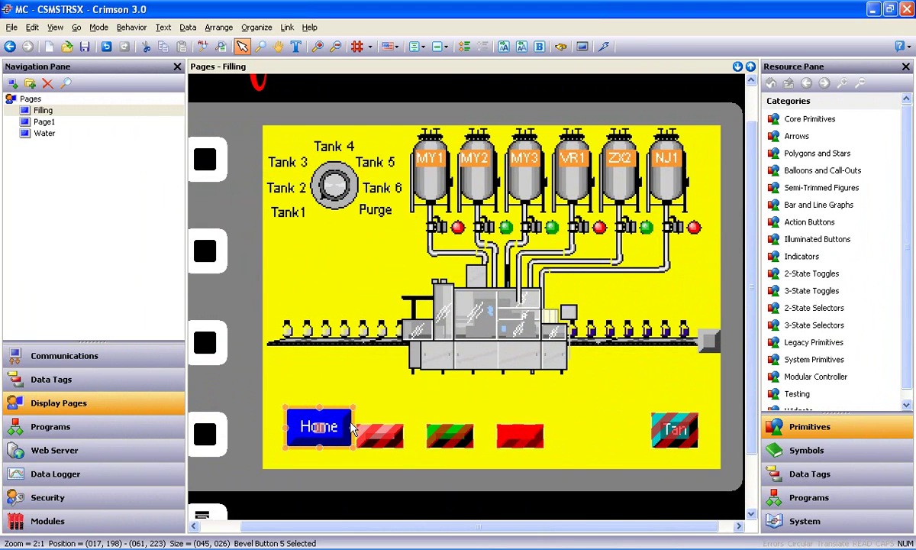
pyautogui.click(389, 443)
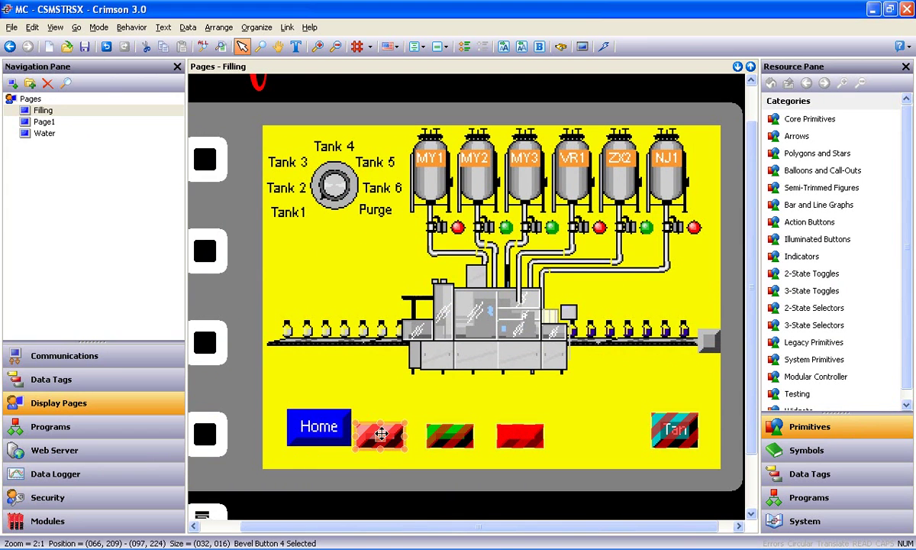
pyautogui.keyDown('shift'); pyautogui.click(449, 436); pyautogui.keyUp('shift')
pyautogui.keyDown('shift'); pyautogui.click(521, 436); pyautogui.keyUp('shift')
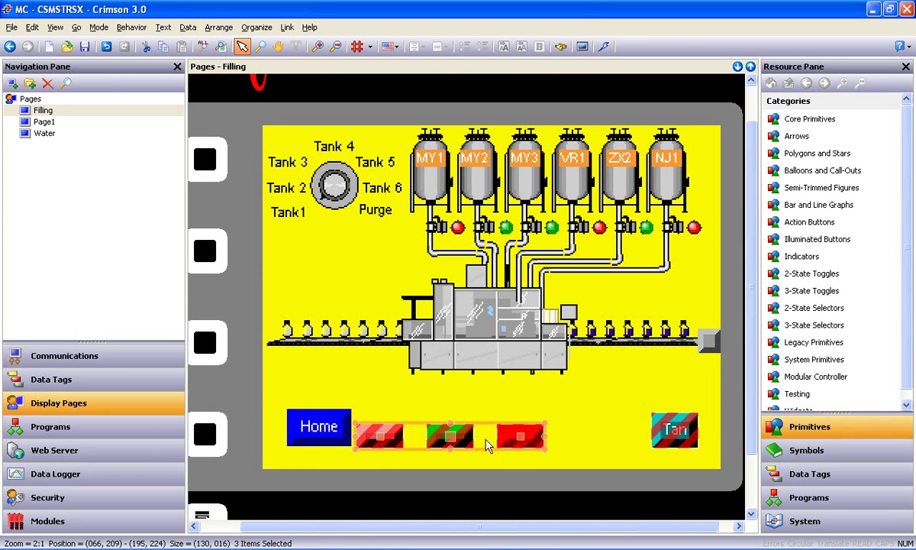
pyautogui.rightClick(452, 437)
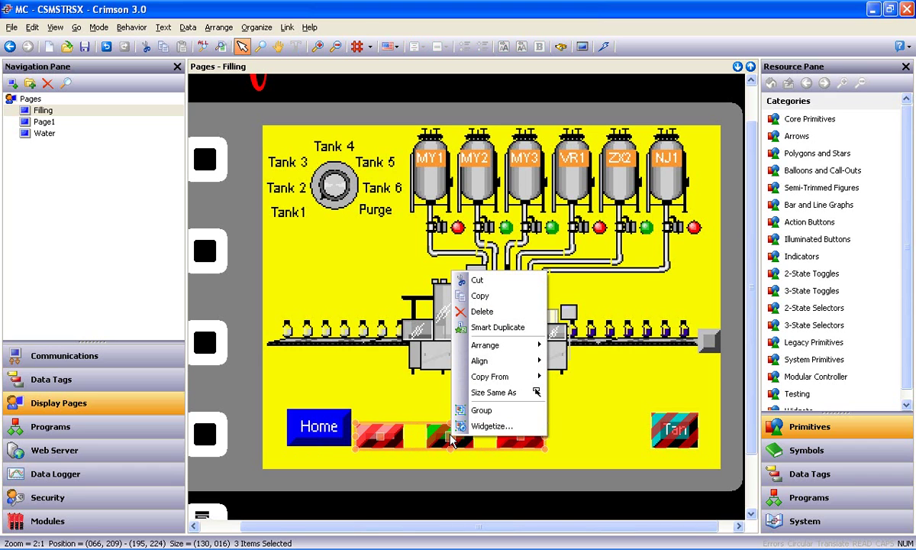
pyautogui.click(489, 392)
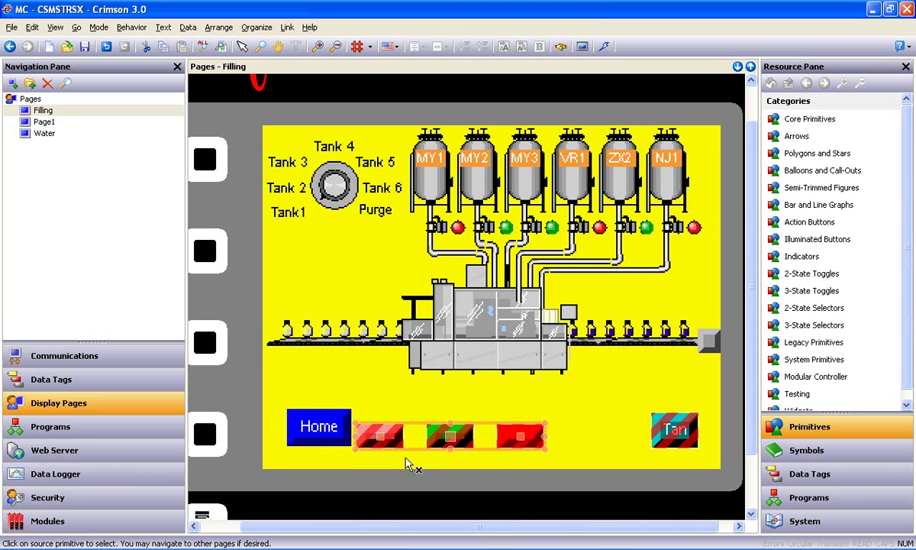
pyautogui.click(320, 441)
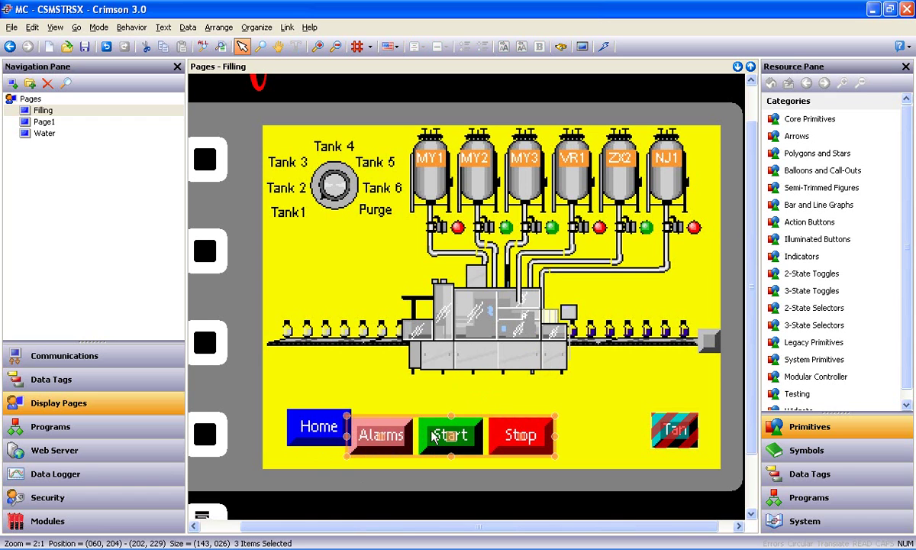
# - Shift Alarms, Start and Stop to the right and align their tops with Home
pyautogui.moveTo(450, 435); pyautogui.dragTo(474, 429)
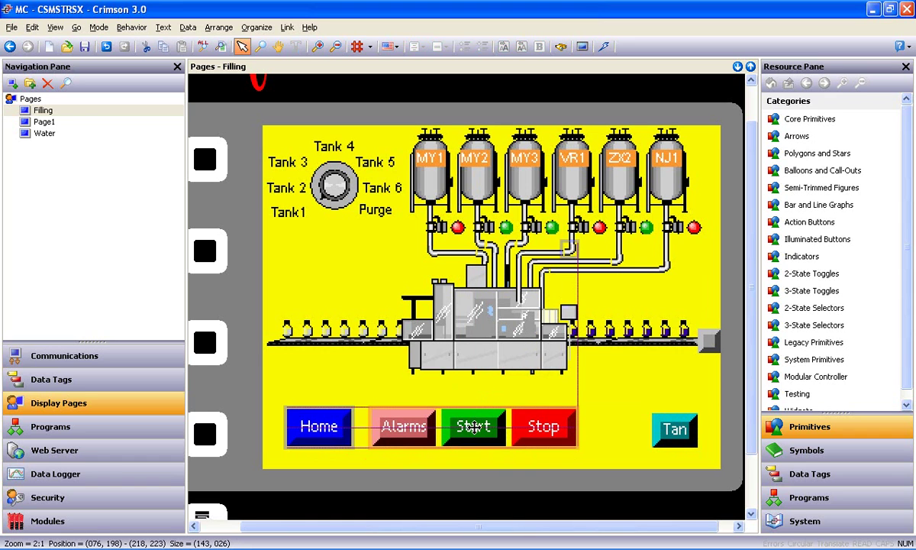
pyautogui.moveTo(474, 428); pyautogui.dragTo(484, 419)
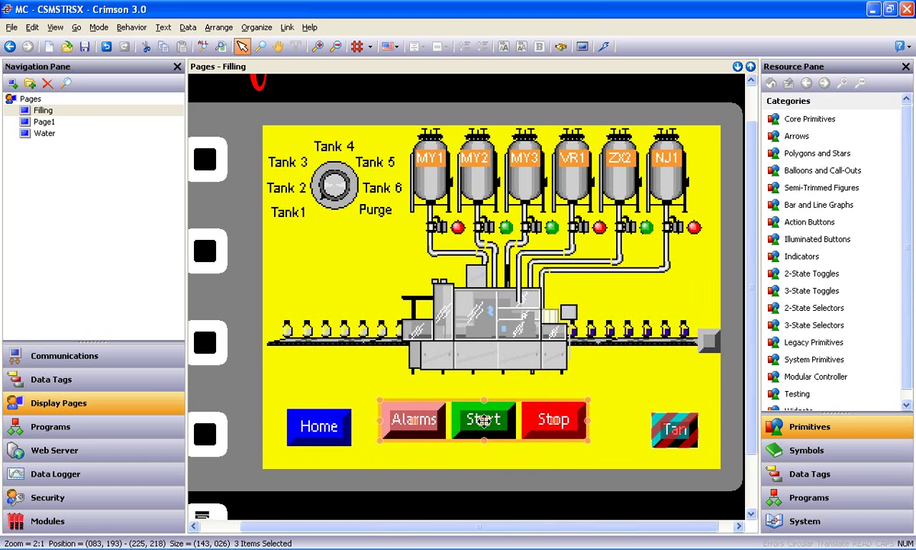
pyautogui.rightClick(484, 419)
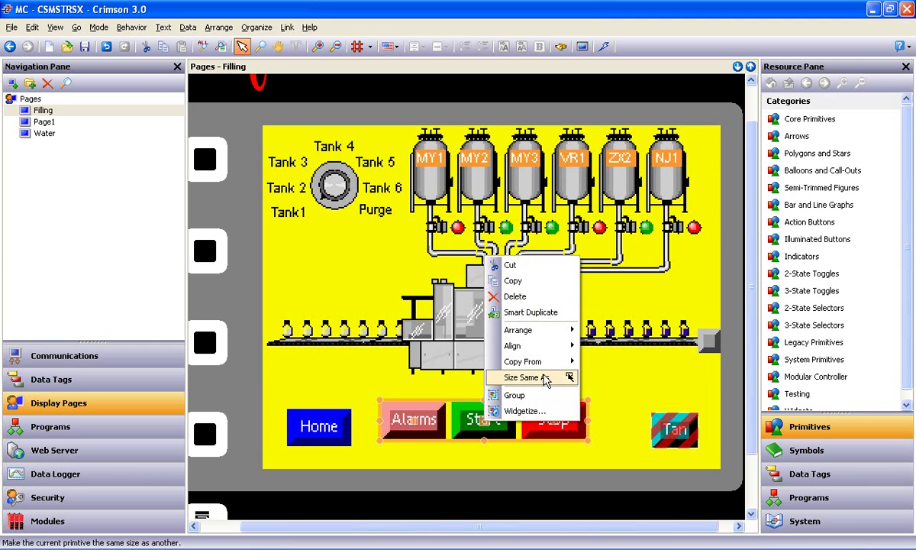
pyautogui.moveTo(513, 342)
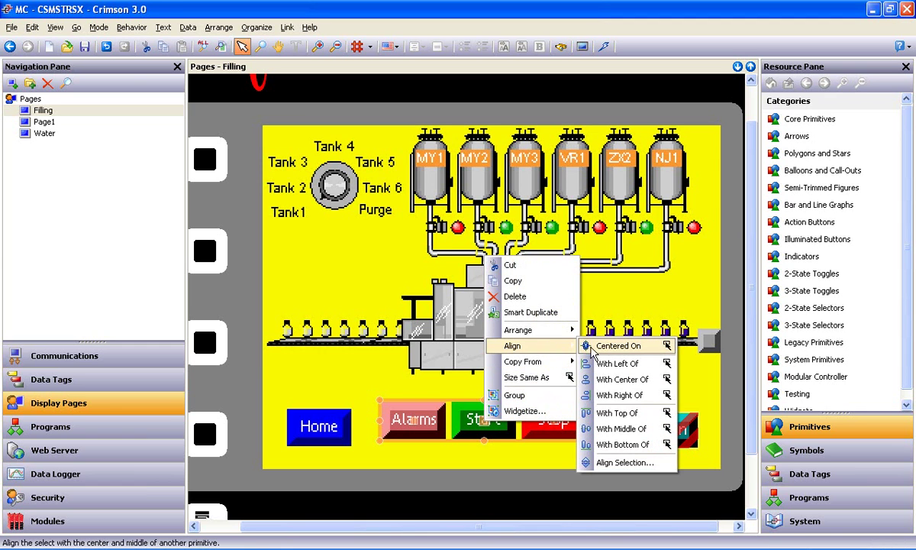
pyautogui.click(618, 413)
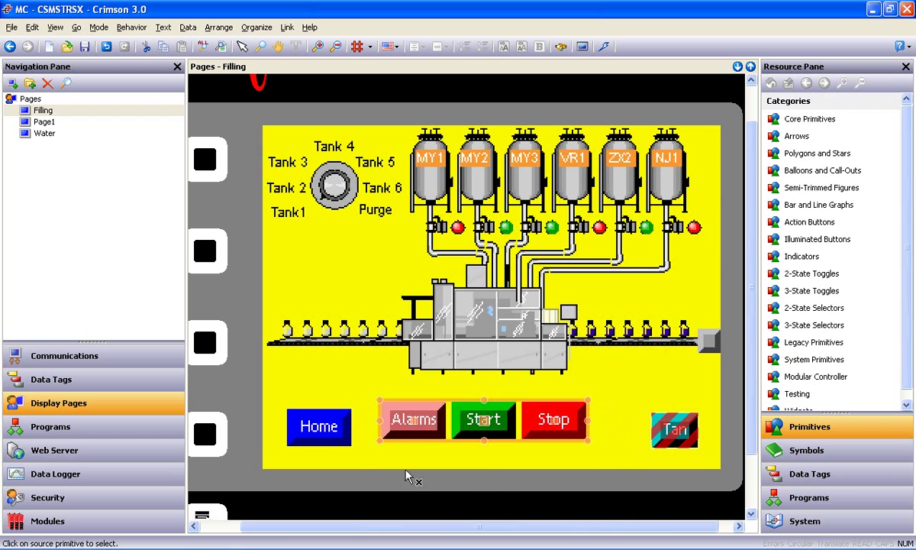
pyautogui.click(324, 435)
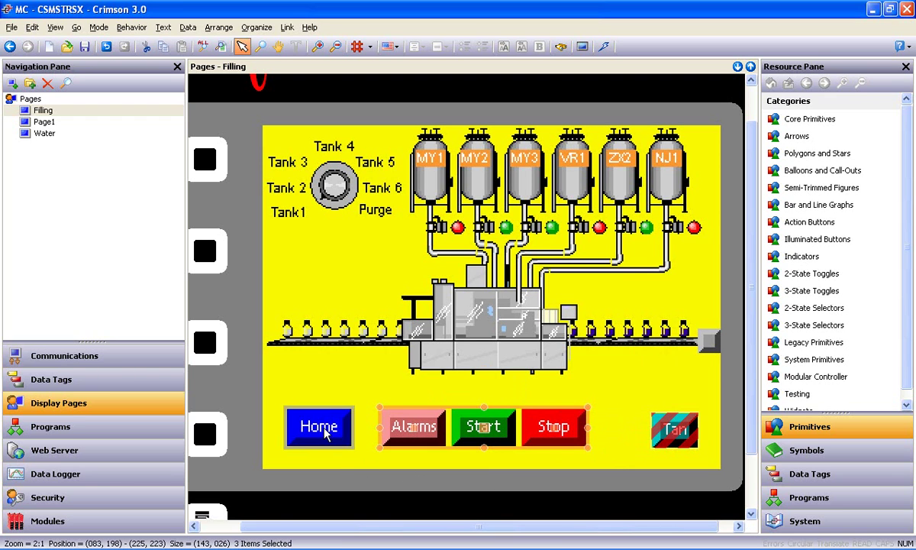
# - Select Home, Alarms, Start and Stop and apply Equally Space Horizontally
pyautogui.click(325, 431)
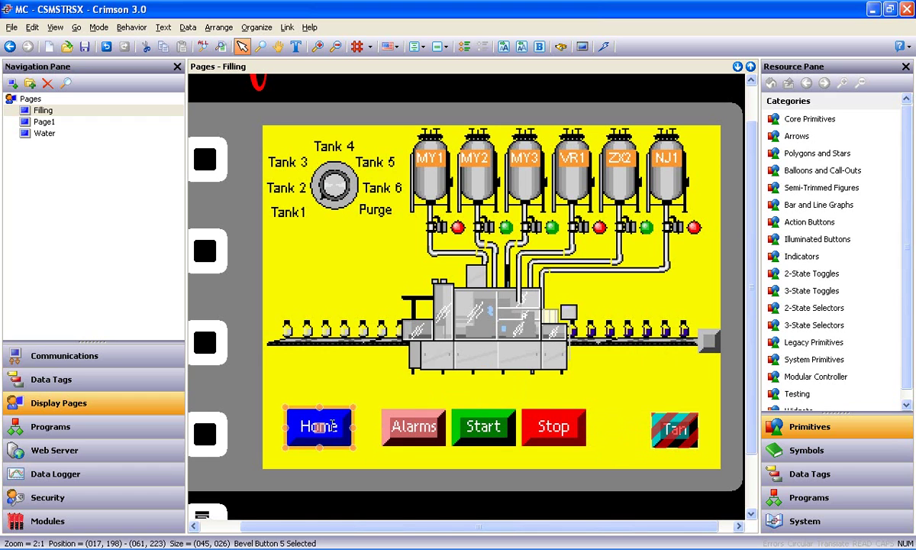
pyautogui.keyDown('shift'); pyautogui.click(391, 430); pyautogui.keyUp('shift')
pyautogui.keyDown('shift'); pyautogui.click(480, 430); pyautogui.keyUp('shift')
pyautogui.keyDown('shift'); pyautogui.click(534, 428); pyautogui.keyUp('shift')
pyautogui.rightClick(501, 429)
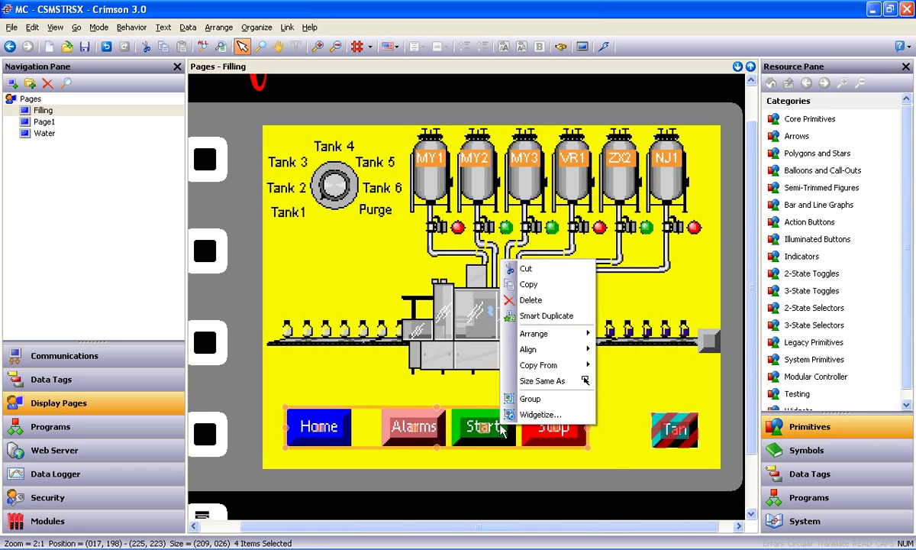
pyautogui.moveTo(534, 334)
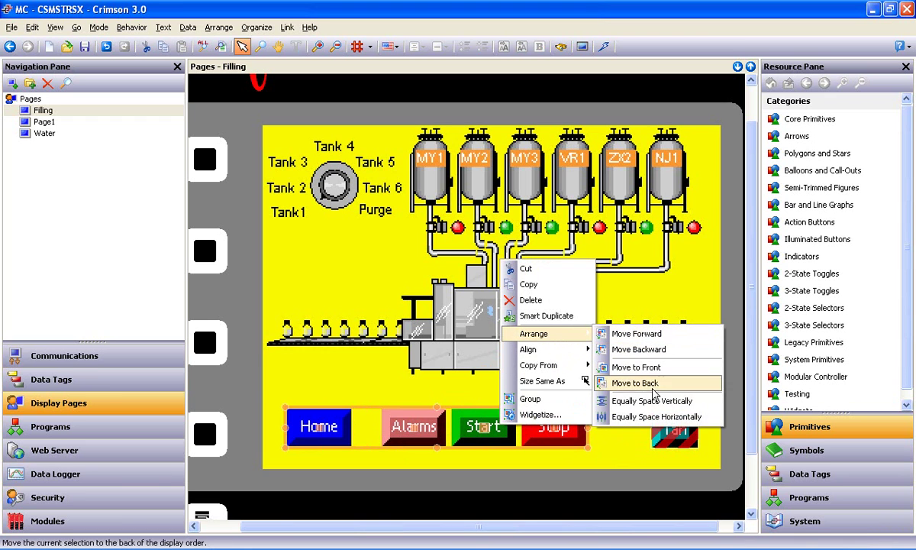
pyautogui.click(649, 417)
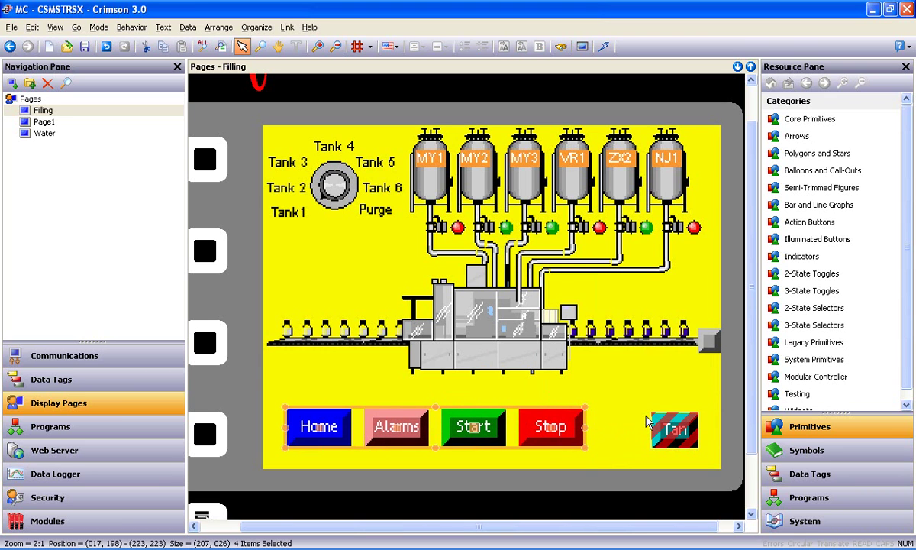
pyautogui.click(659, 429)
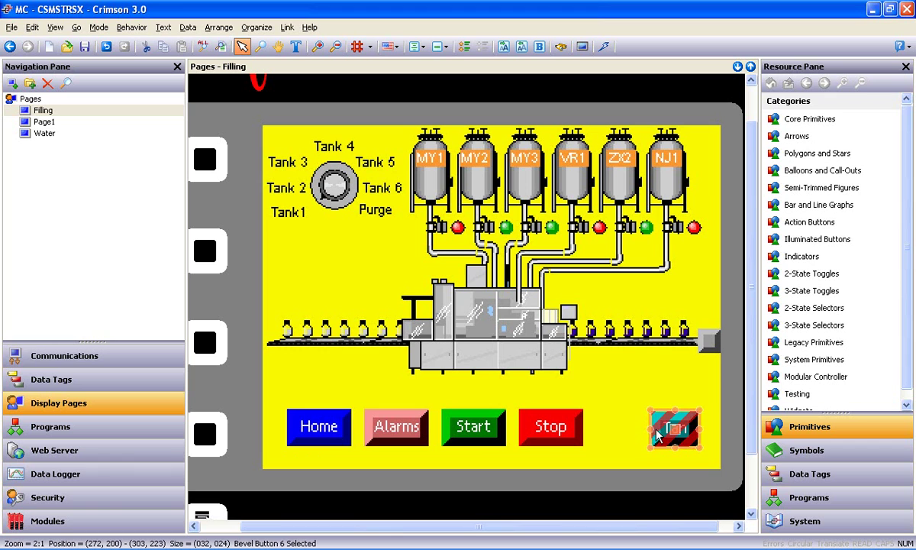
# - Widen the fifth bottom button beside Stop until its full 'Tank Temps' label shows
pyautogui.moveTo(650, 429)
pyautogui.mouseDown()
pyautogui.moveTo(580, 430)
pyautogui.moveTo(654, 426)
pyautogui.mouseUp()
pyautogui.click(568, 458)
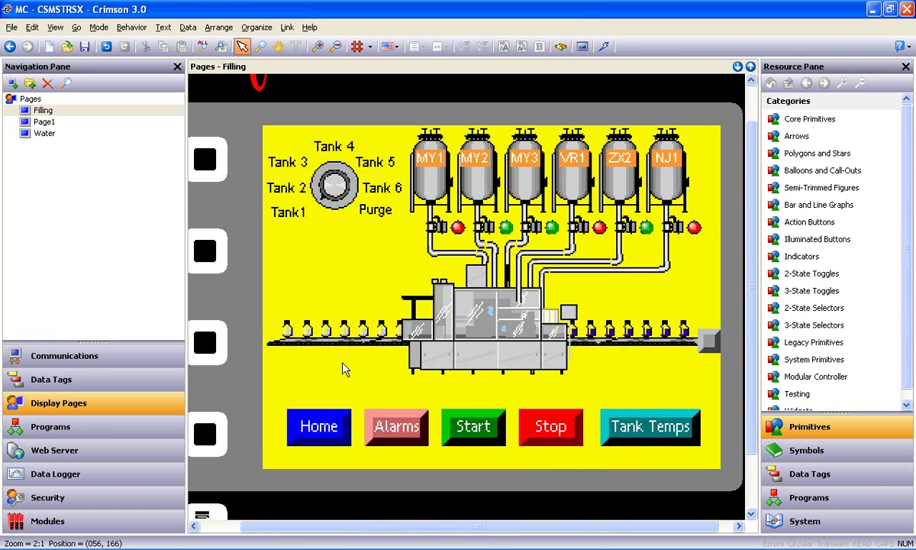